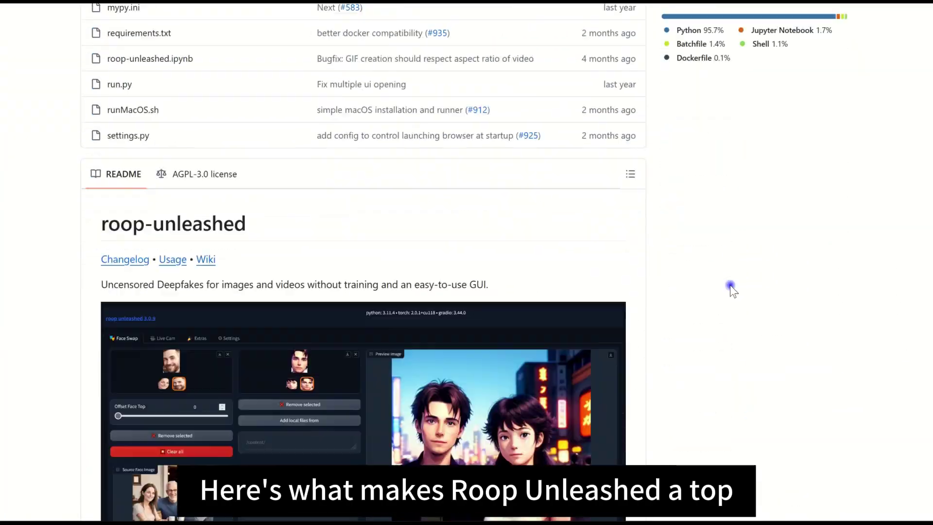
# From the MimicPC dashboard, open the Add New App catalogue and show Roop-Unleashed's details
pyautogui.scroll(-20, 730, 285)
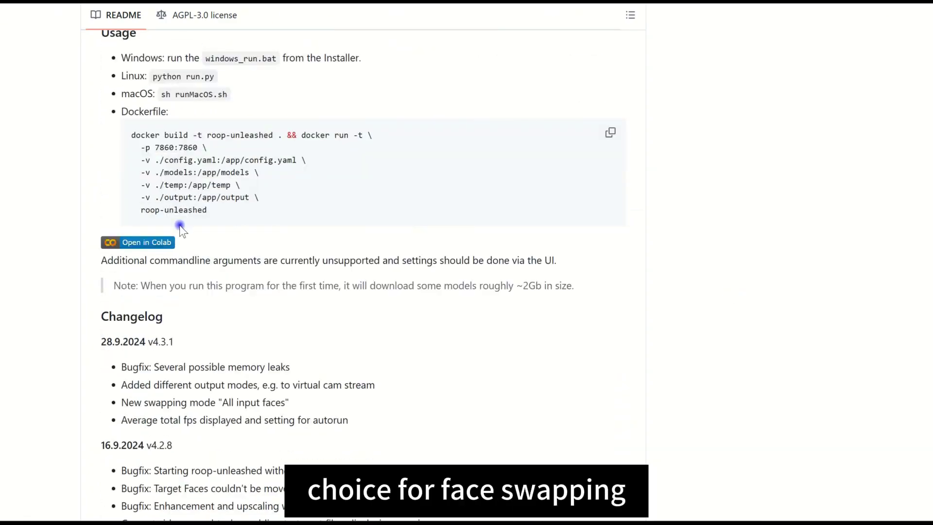
pyautogui.scroll(-20, 252, 298)
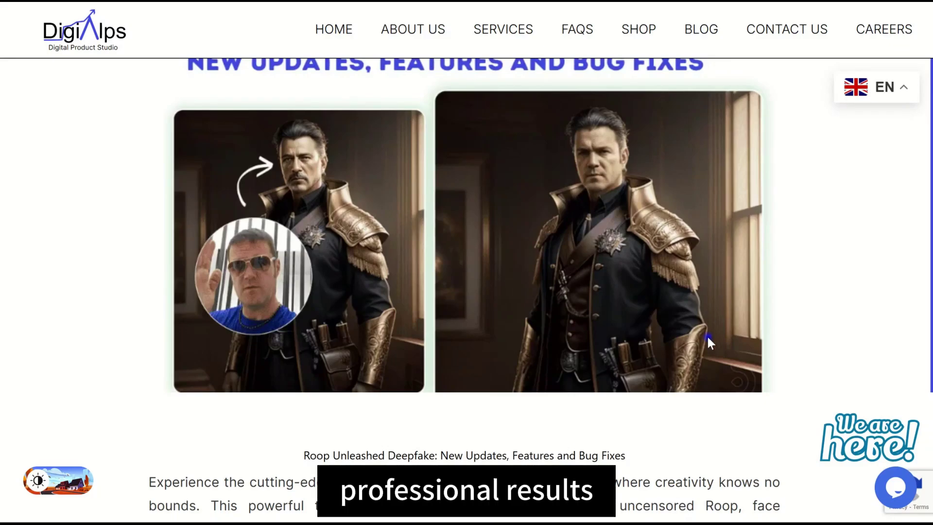
pyautogui.scroll(-20, 708, 337)
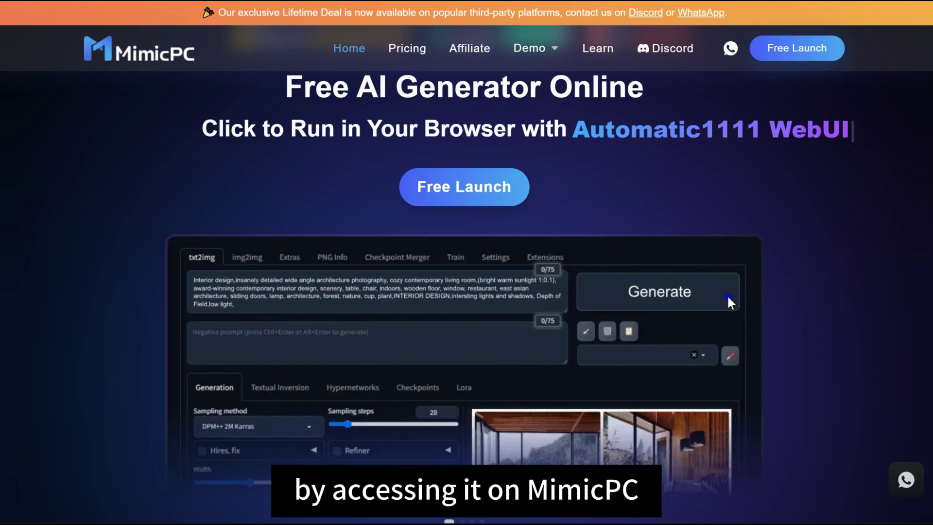
pyautogui.click(459, 192)
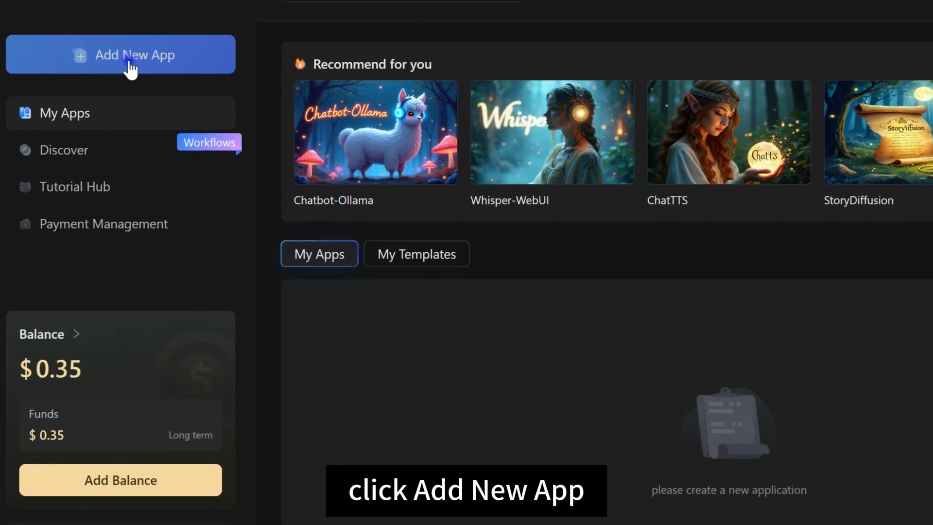
pyautogui.click(108, 88)
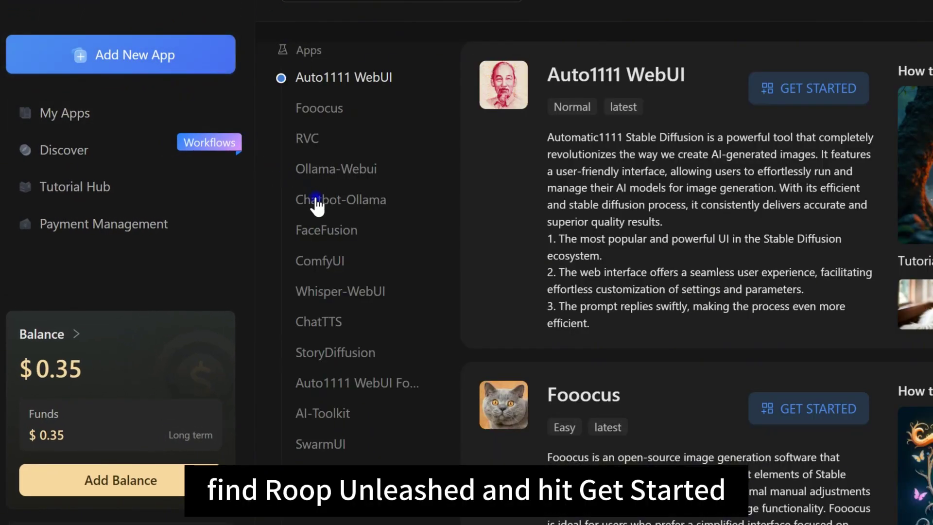
pyautogui.scroll(-2, 326, 340)
pyautogui.click(325, 418)
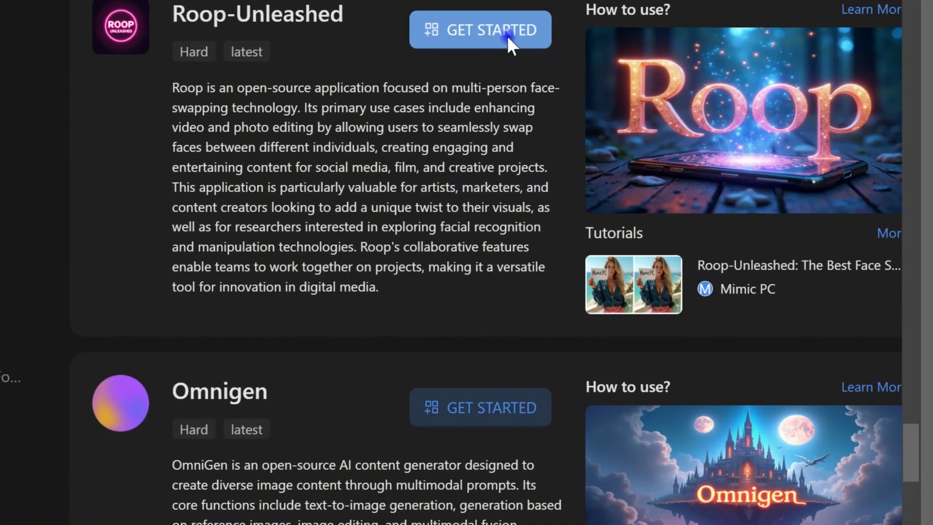
# Set up a Roop-Unleashed machine on the Large hardware tier and create and start it
pyautogui.click(506, 36)
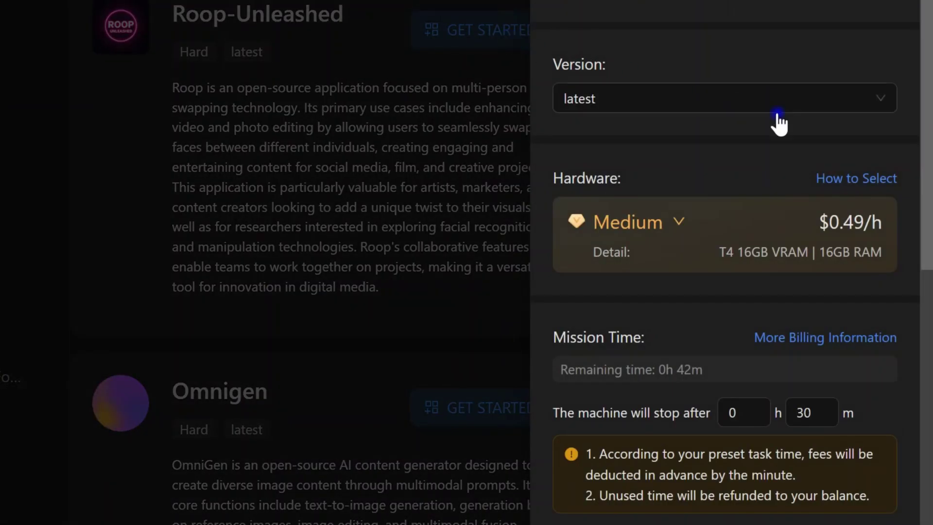
pyautogui.scroll(-4, 906, 162)
pyautogui.click(678, 14)
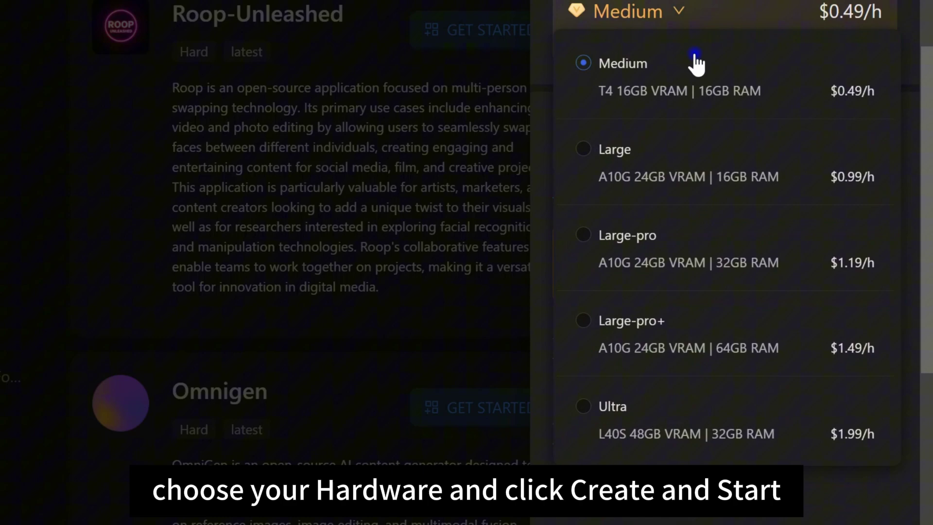
pyautogui.click(583, 149)
pyautogui.scroll(-6, 776, 333)
pyautogui.scroll(-5, 777, 287)
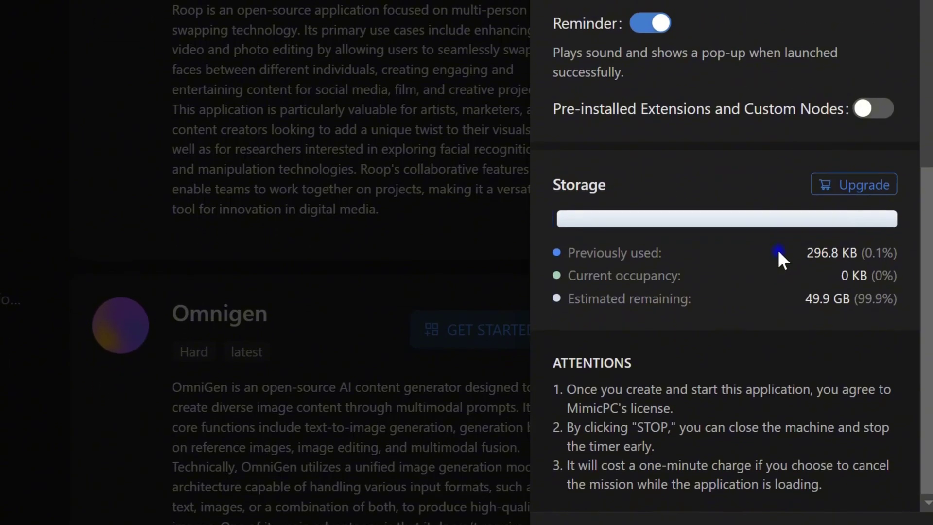
pyautogui.click(853, 502)
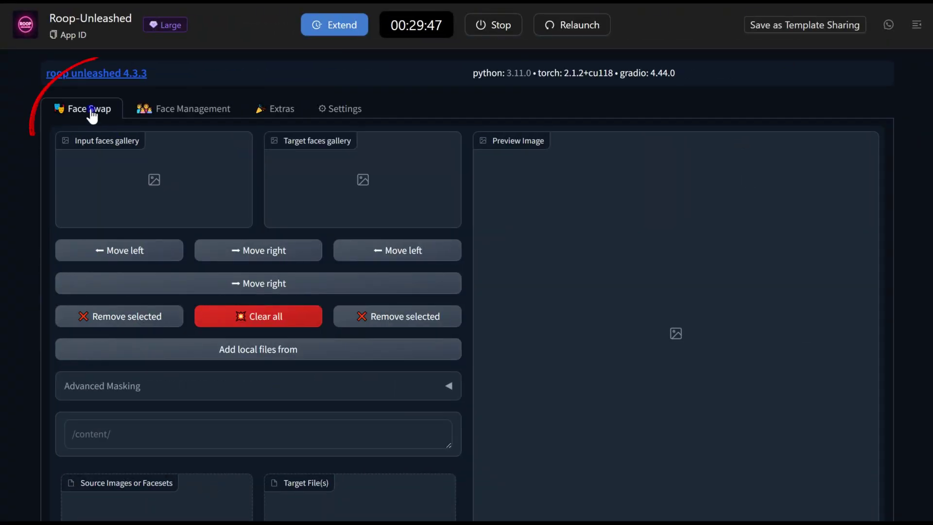
# Load new1.png as the source image, select its second face, and add 7.png as the target
pyautogui.scroll(-4, 69, 206)
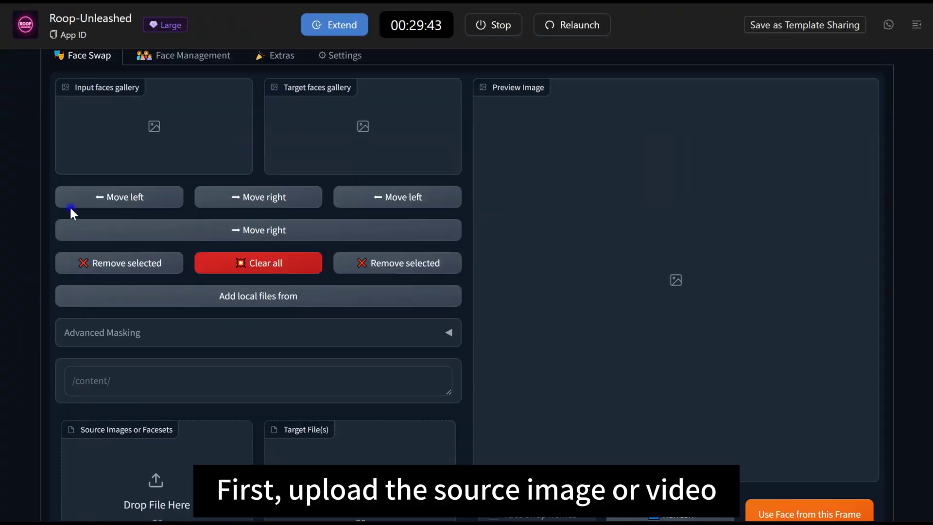
pyautogui.click(156, 352)
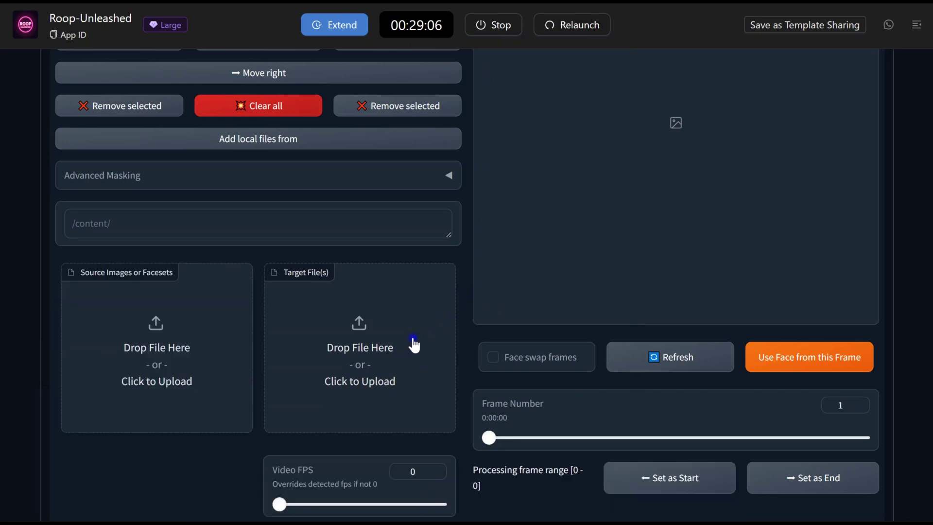
pyautogui.scroll(5, 410, 343)
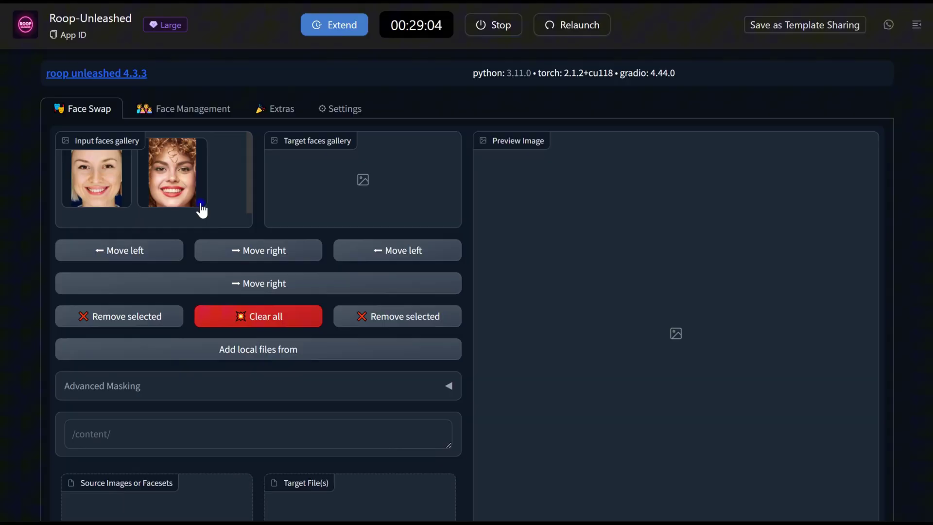
pyautogui.click(186, 207)
pyautogui.scroll(-4, 187, 206)
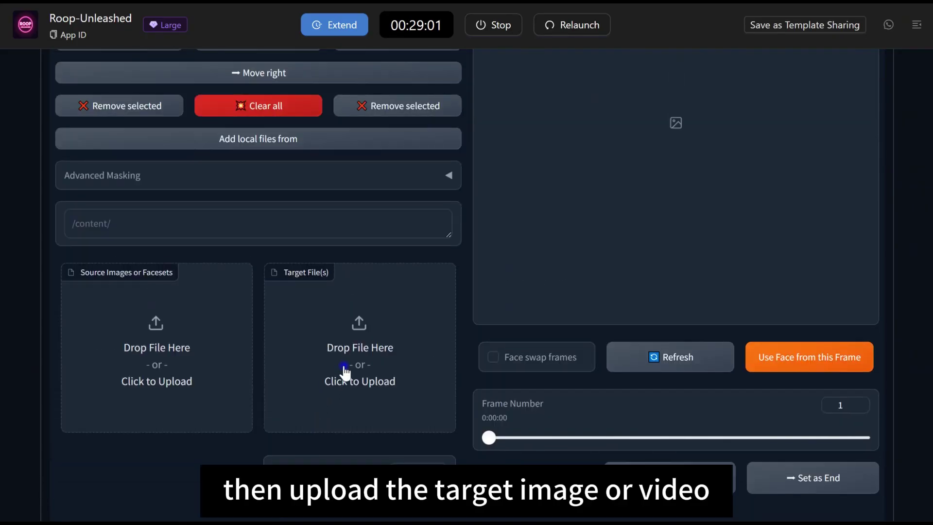
pyautogui.click(344, 366)
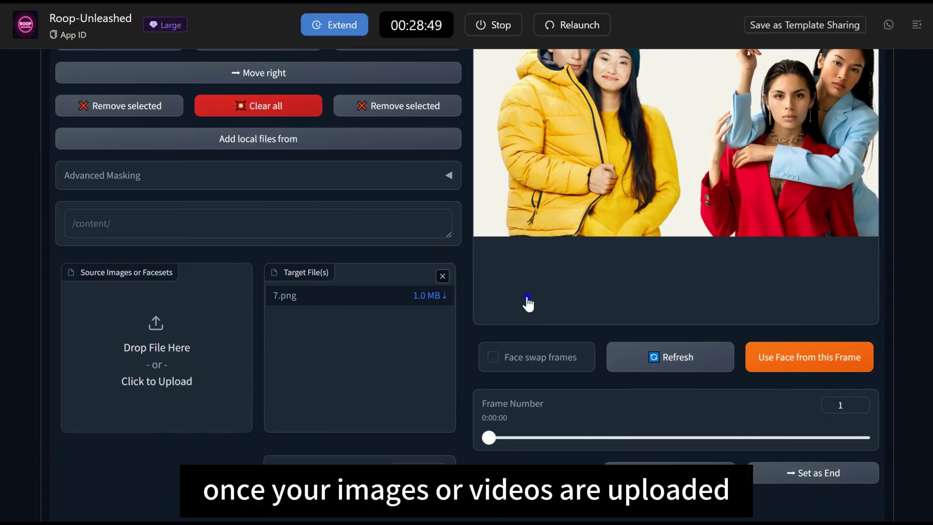
pyautogui.scroll(3, 527, 303)
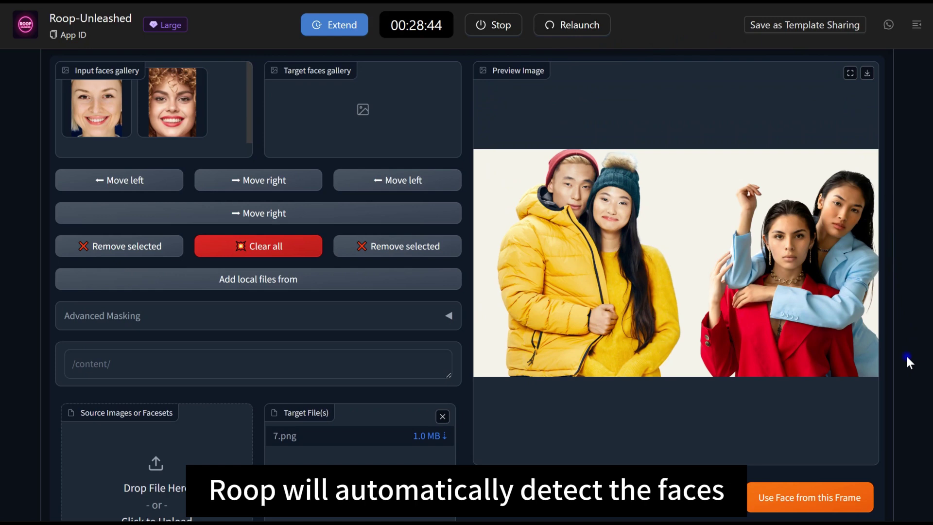
pyautogui.scroll(-2, 469, 389)
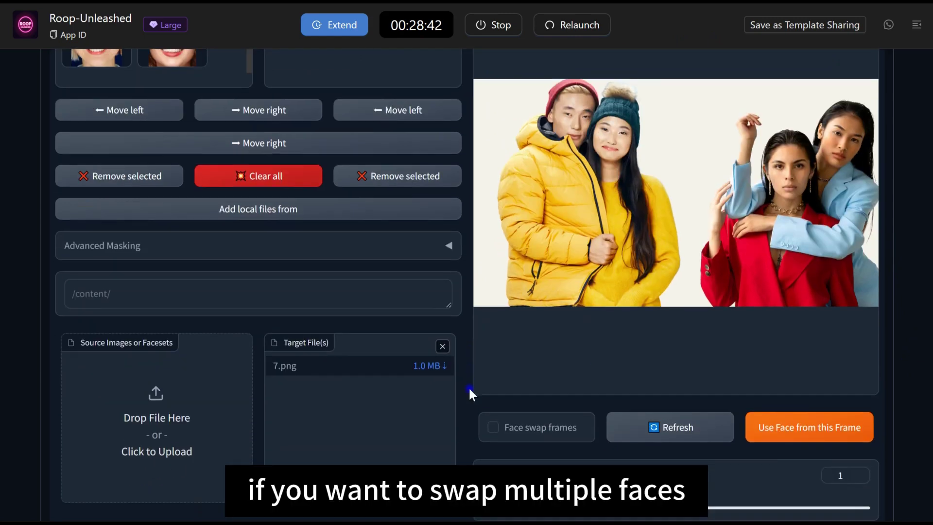
pyautogui.scroll(-6, 468, 386)
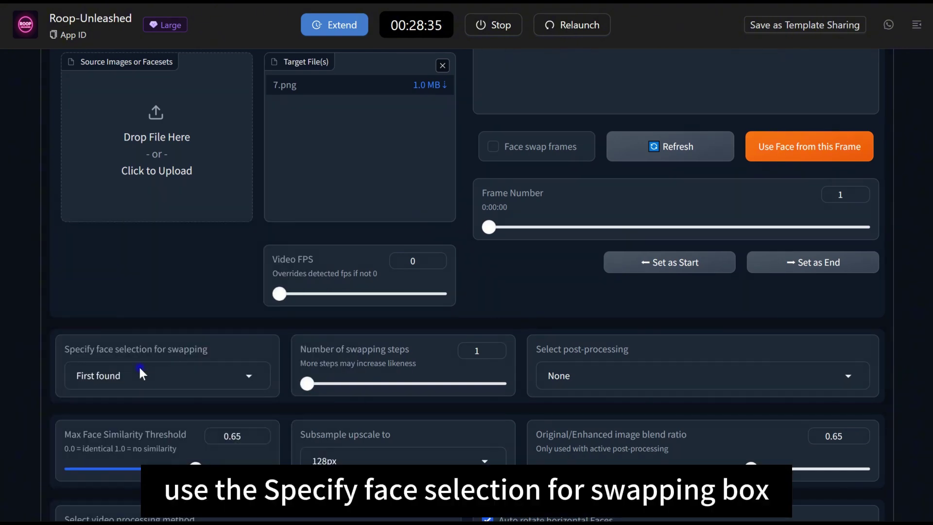
# Change face selection for swapping from First found to Selected face
pyautogui.click(253, 381)
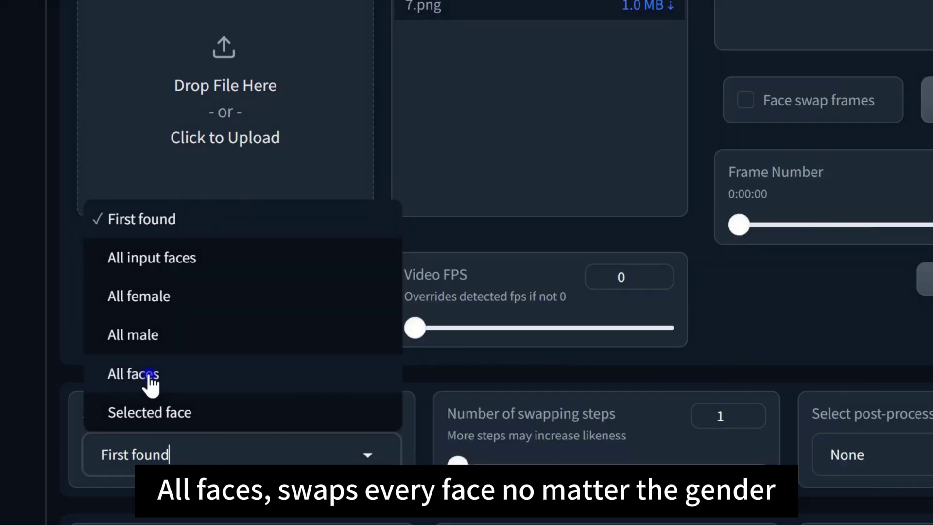
pyautogui.click(155, 419)
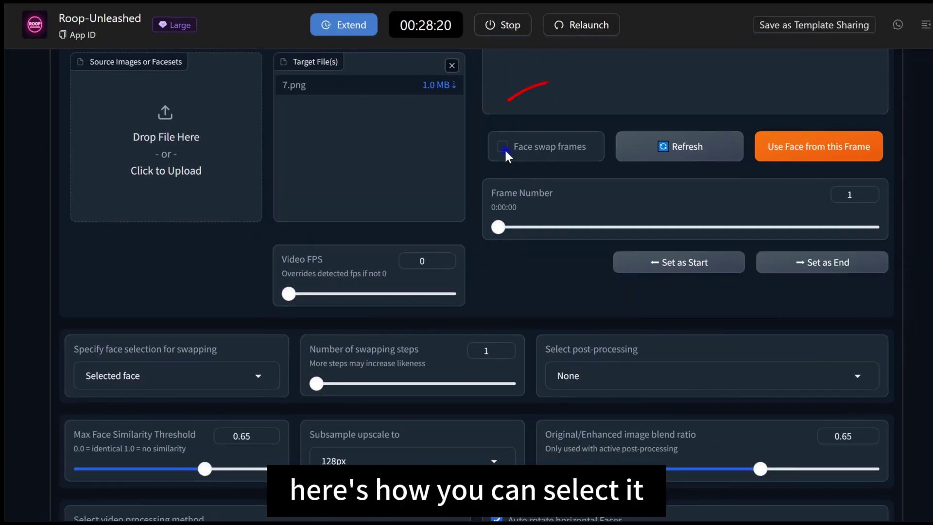
# Enable Face swap frames and add the second detected face, the green-beanie woman, as the target
pyautogui.click(745, 100)
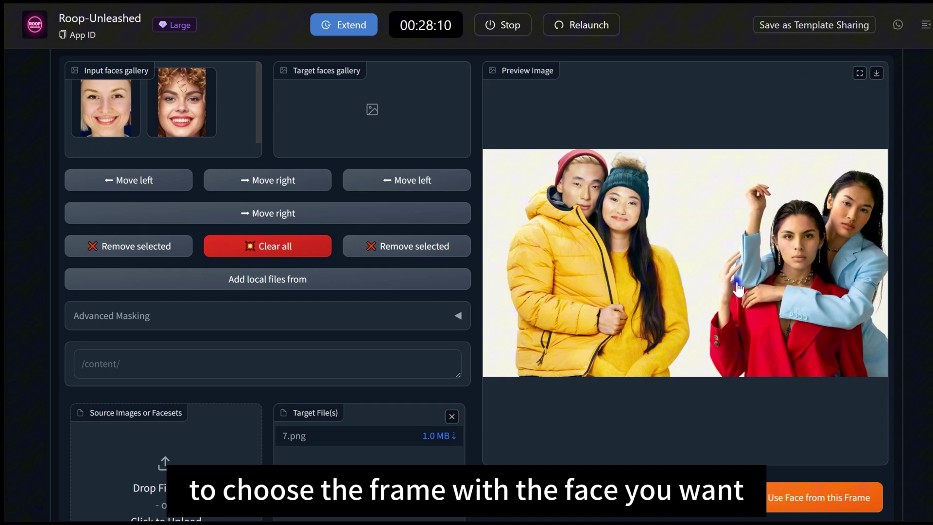
pyautogui.click(806, 498)
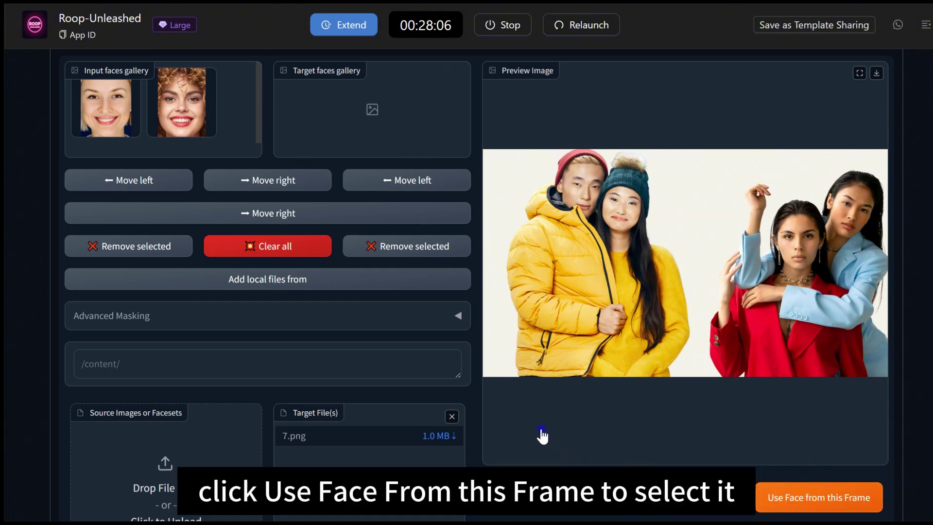
pyautogui.scroll(-6, 542, 434)
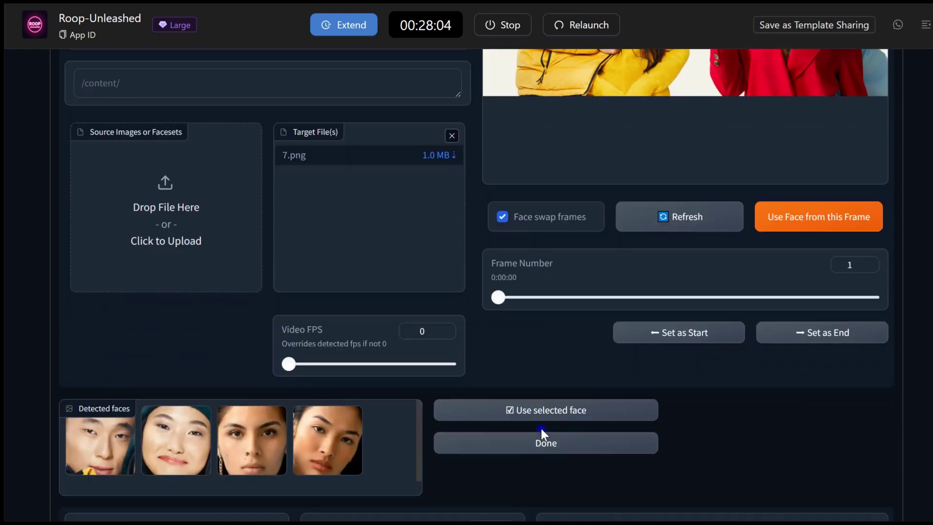
pyautogui.click(103, 471)
pyautogui.press('Right')
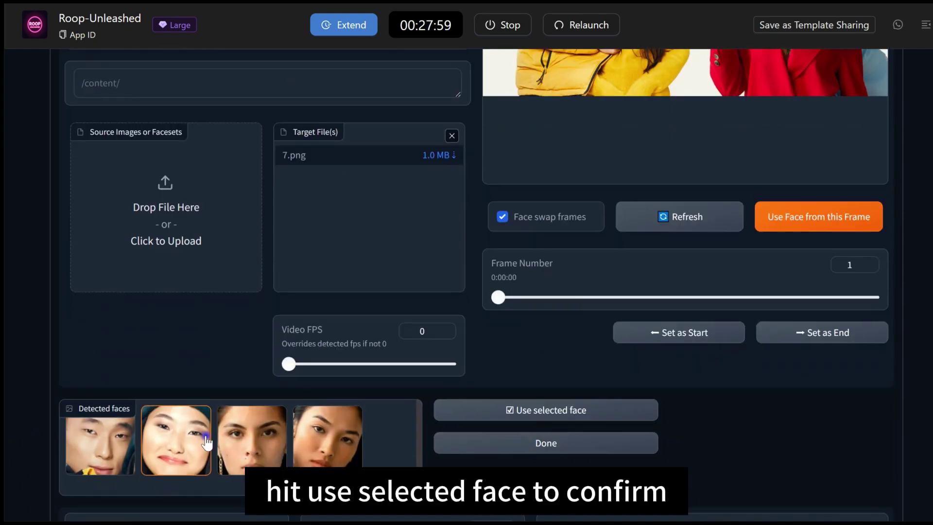
pyautogui.click(505, 411)
pyautogui.click(480, 443)
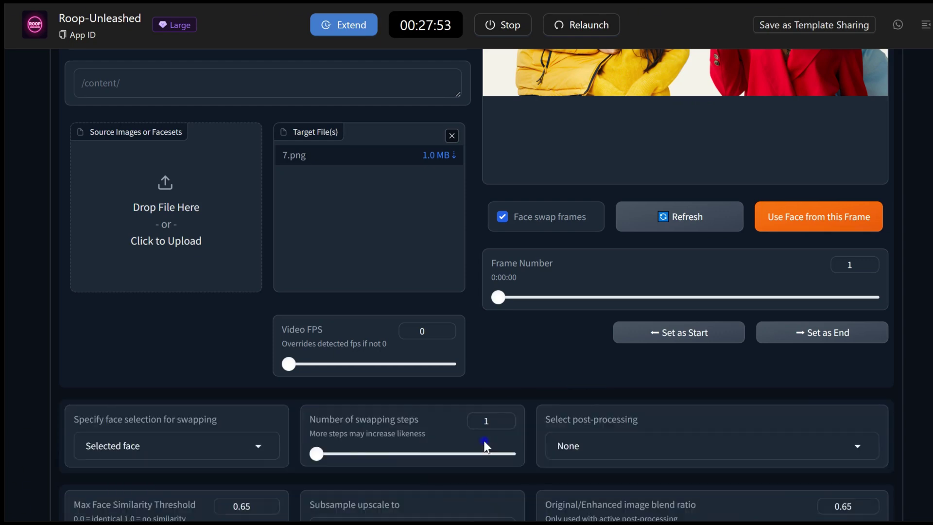
pyautogui.scroll(7, 479, 420)
pyautogui.click(304, 189)
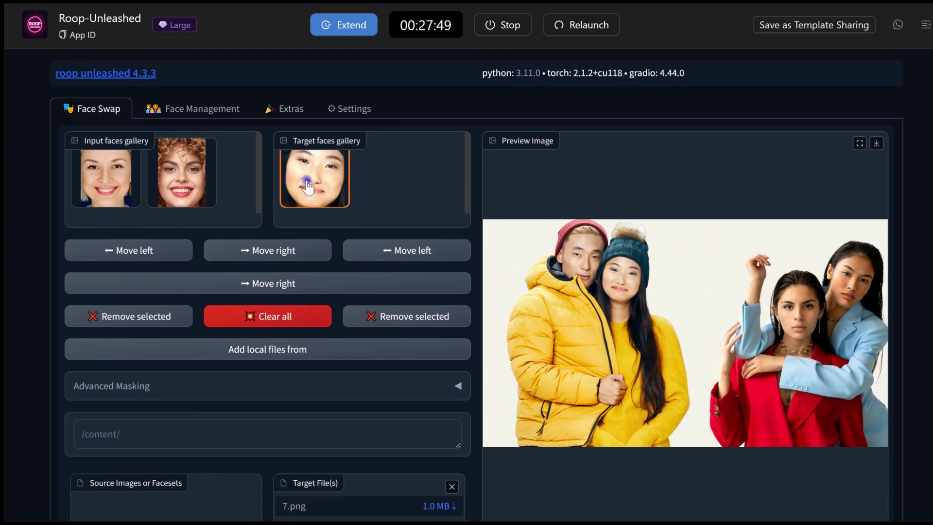
pyautogui.scroll(-7, 433, 349)
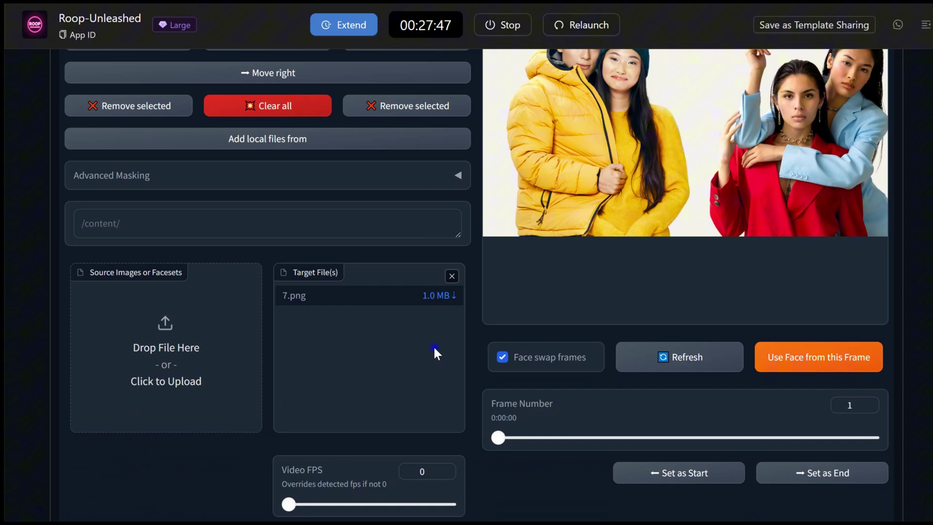
pyautogui.scroll(-2, 433, 344)
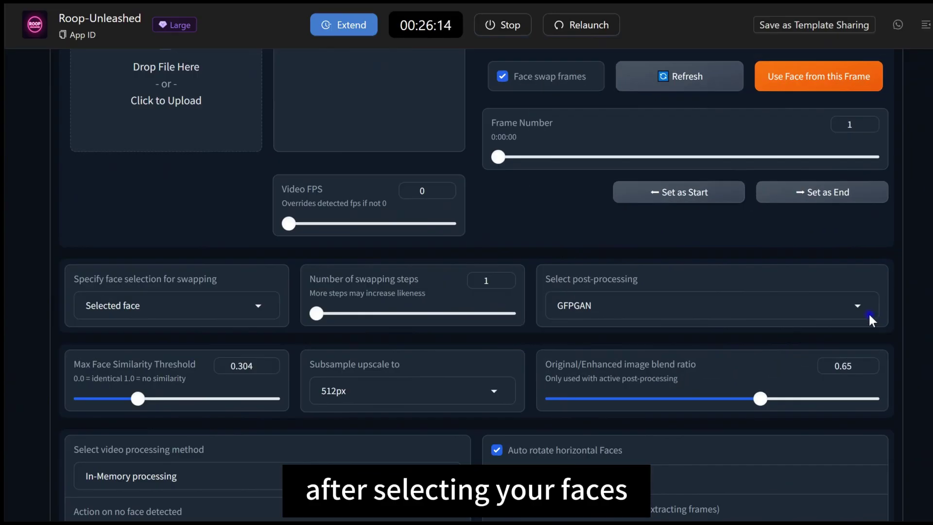
# Set post-processing to GFPGAN, adjust the blend ratio, and keep subsample upscale at 512px
pyautogui.click(861, 309)
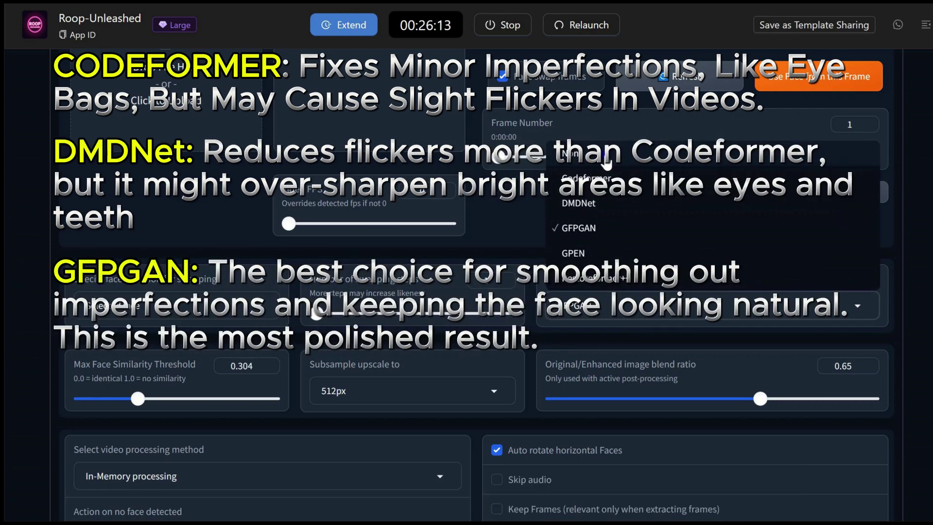
pyautogui.click(607, 163)
pyautogui.click(567, 306)
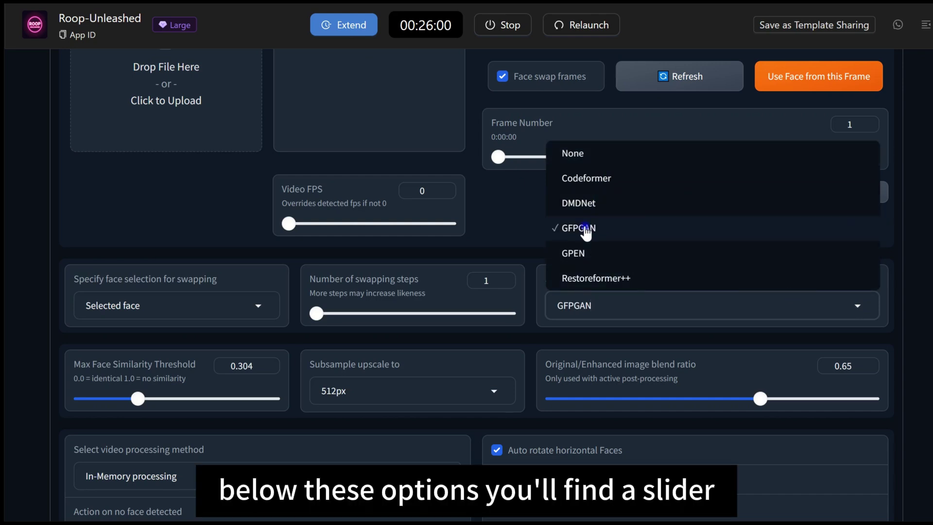
pyautogui.click(584, 227)
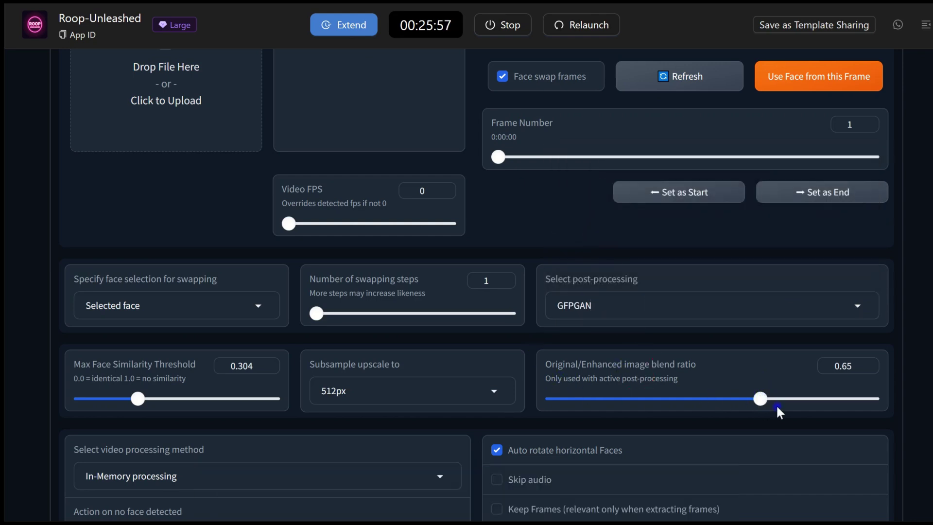
pyautogui.moveTo(759, 406)
pyautogui.mouseDown()
pyautogui.moveTo(798, 405)
pyautogui.moveTo(752, 408)
pyautogui.moveTo(760, 409)
pyautogui.mouseUp()
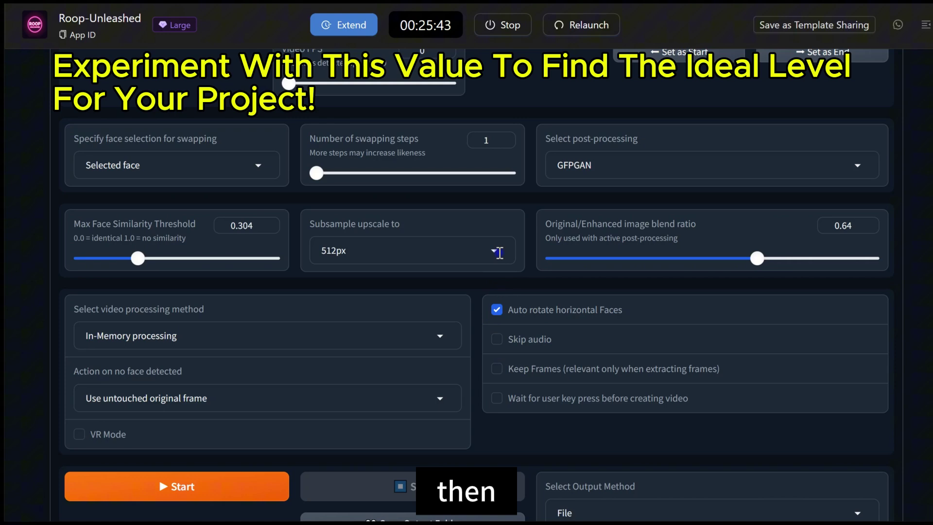
pyautogui.click(499, 252)
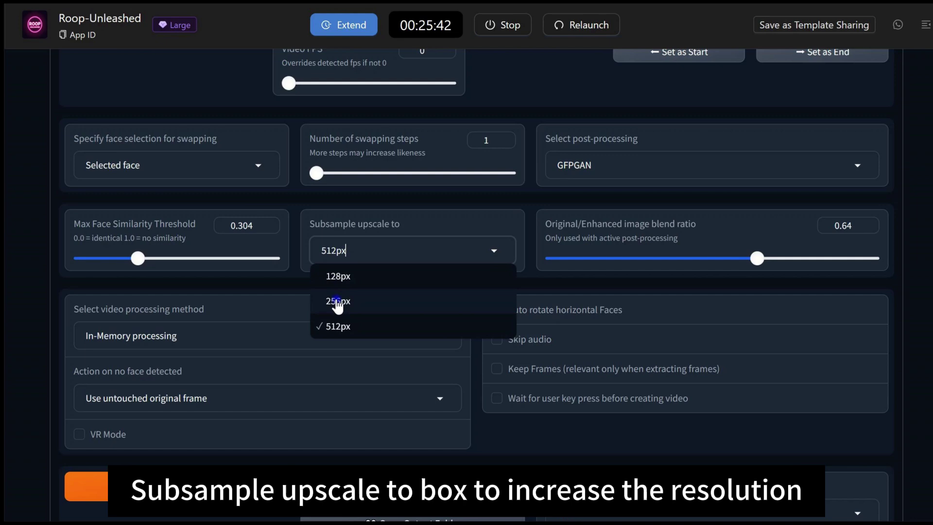
pyautogui.click(336, 326)
# Refresh the preview to show the swapped face on the woman in the green beanie
pyautogui.scroll(9, 639, 325)
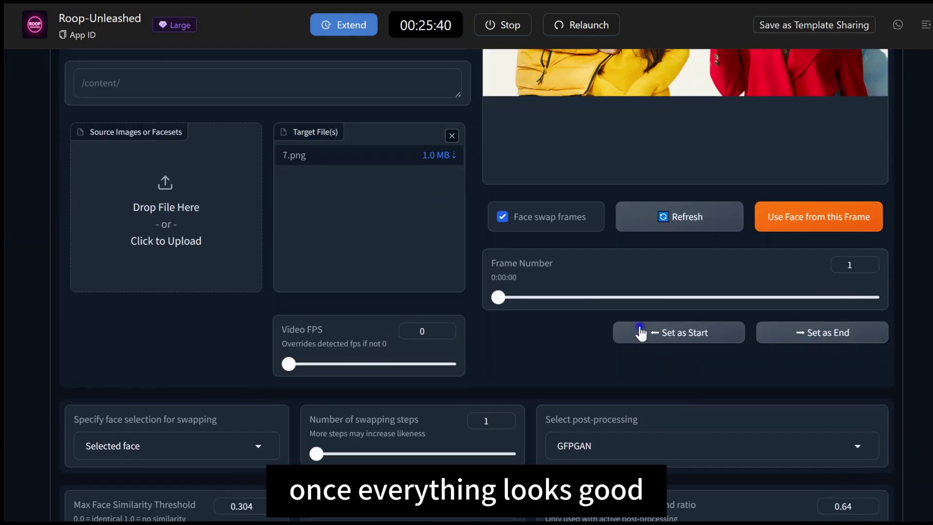
pyautogui.scroll(2, 639, 326)
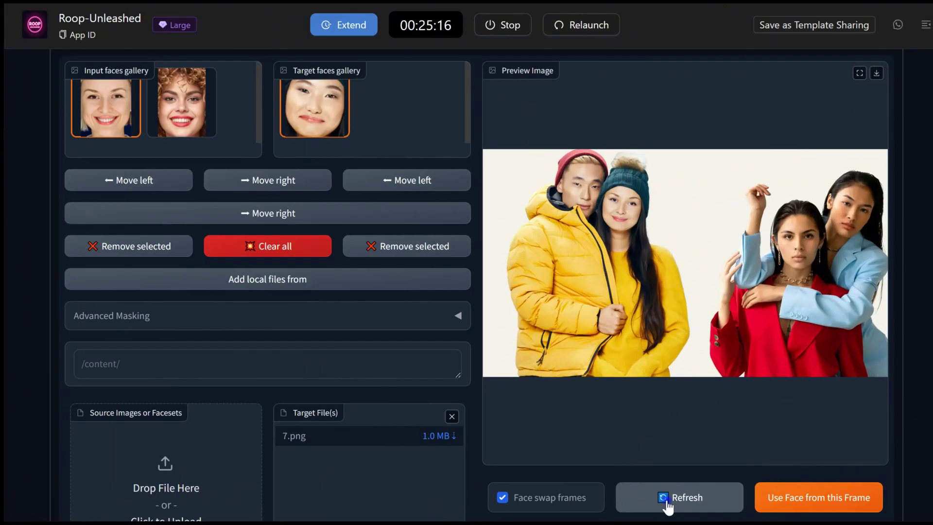
pyautogui.click(680, 427)
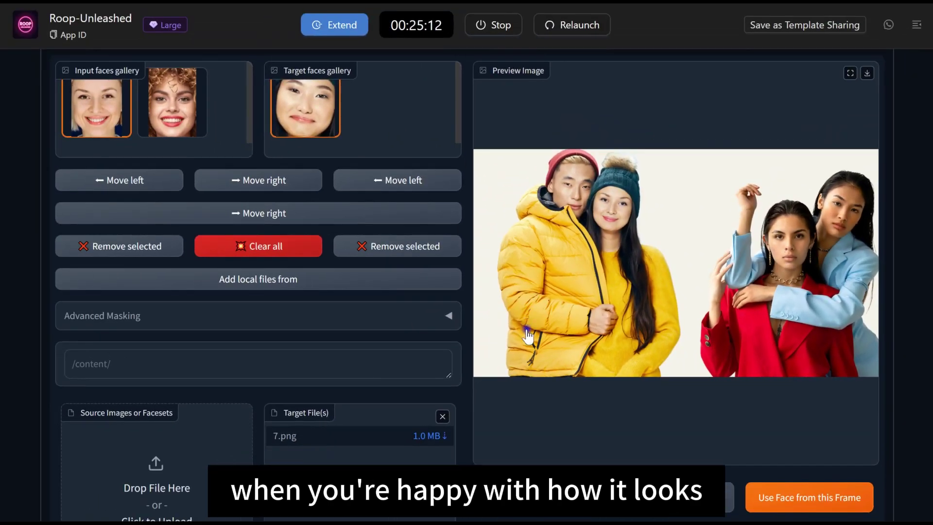
pyautogui.scroll(-3, 558, 228)
pyautogui.scroll(-5, 516, 345)
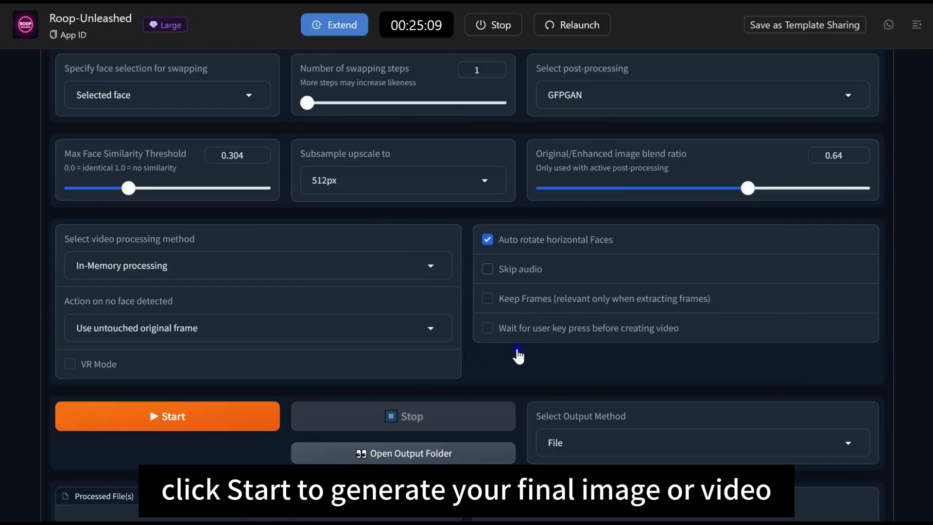
# Start the swap to produce the final group image 7_18-03-55.png
pyautogui.click(226, 422)
pyautogui.scroll(-4, 227, 426)
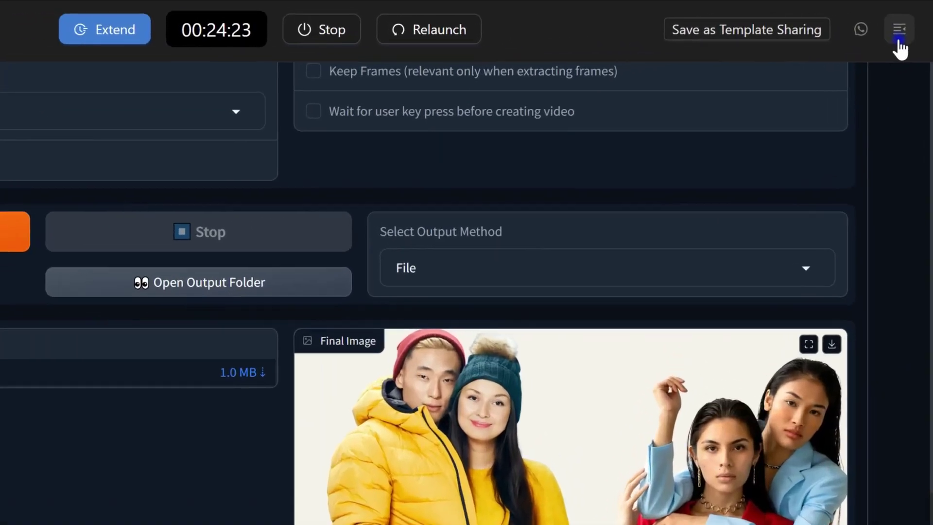
# Open the storage output folder and view 7_18-03-55.png
pyautogui.click(914, 27)
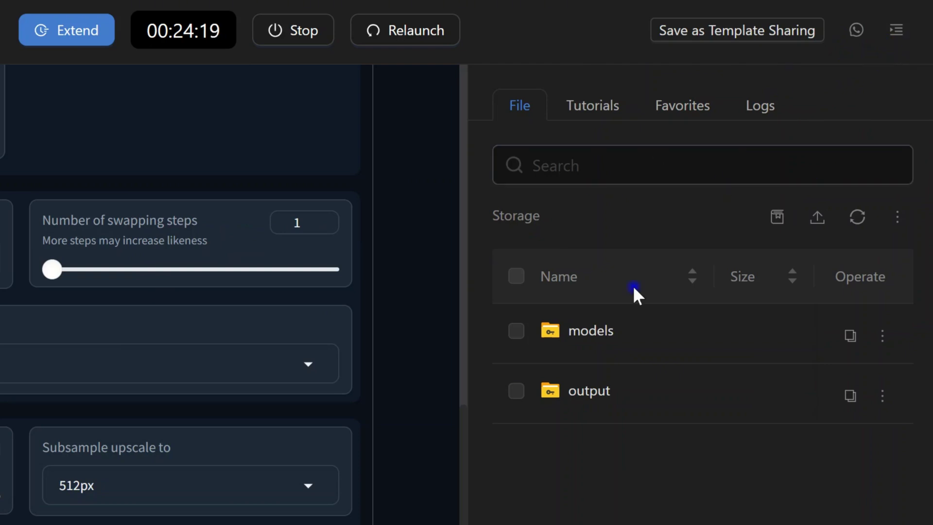
pyautogui.click(589, 388)
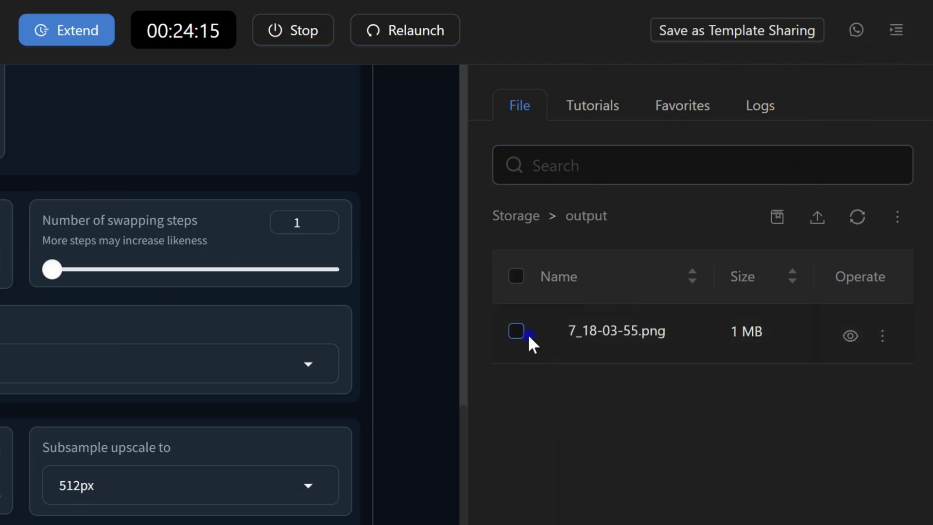
pyautogui.click(850, 335)
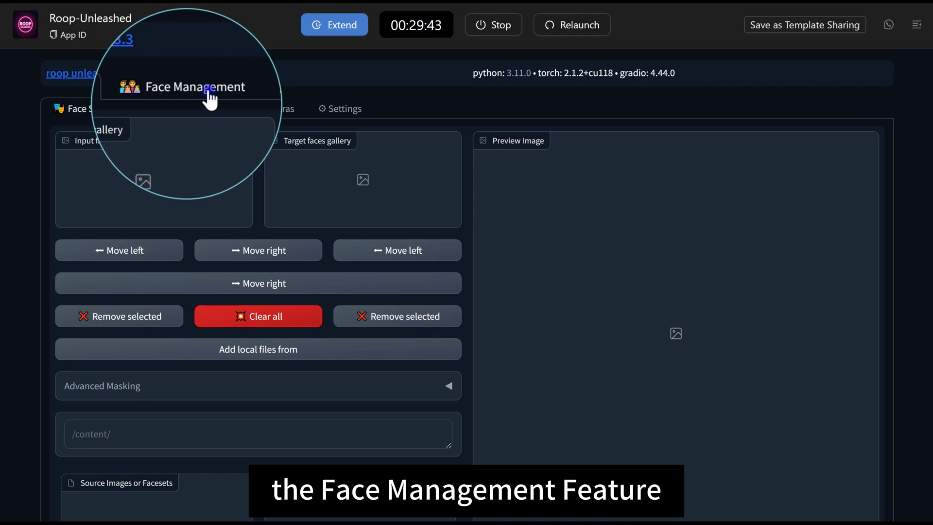
# In Face Management, upload six pictures of the same person as input files
pyautogui.click(203, 111)
pyautogui.scroll(-3, 281, 240)
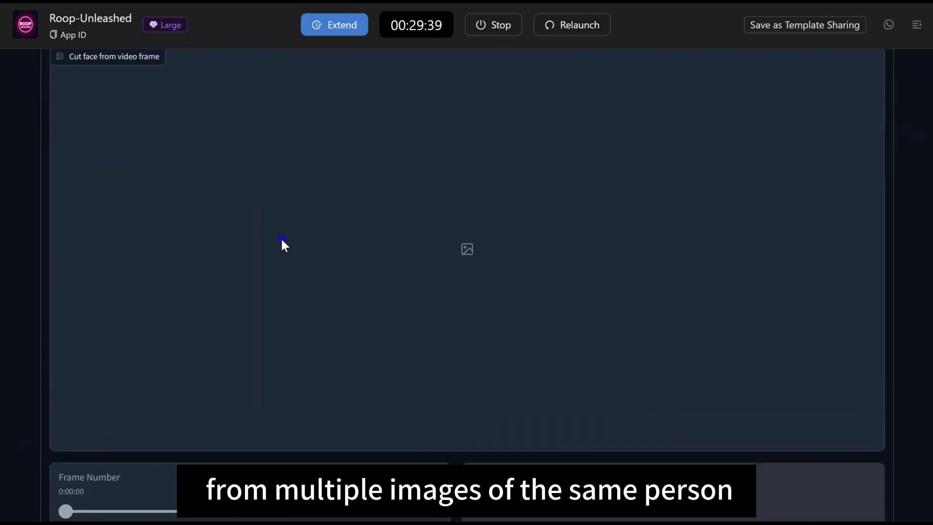
pyautogui.scroll(1, 77, 124)
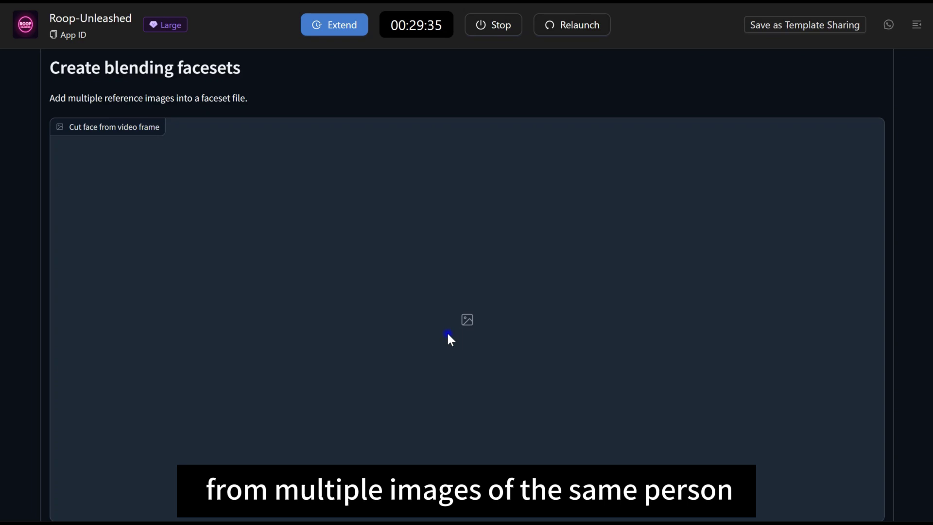
pyautogui.scroll(-7, 448, 334)
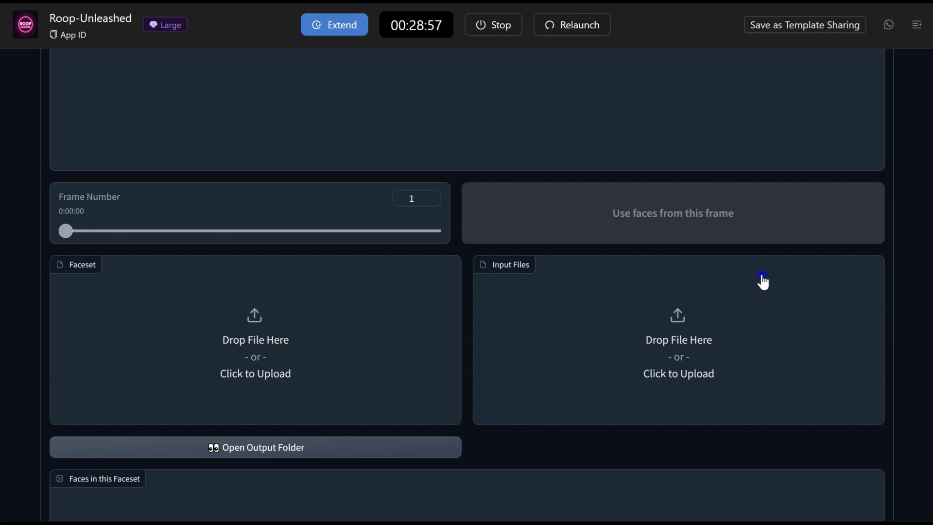
pyautogui.click(687, 357)
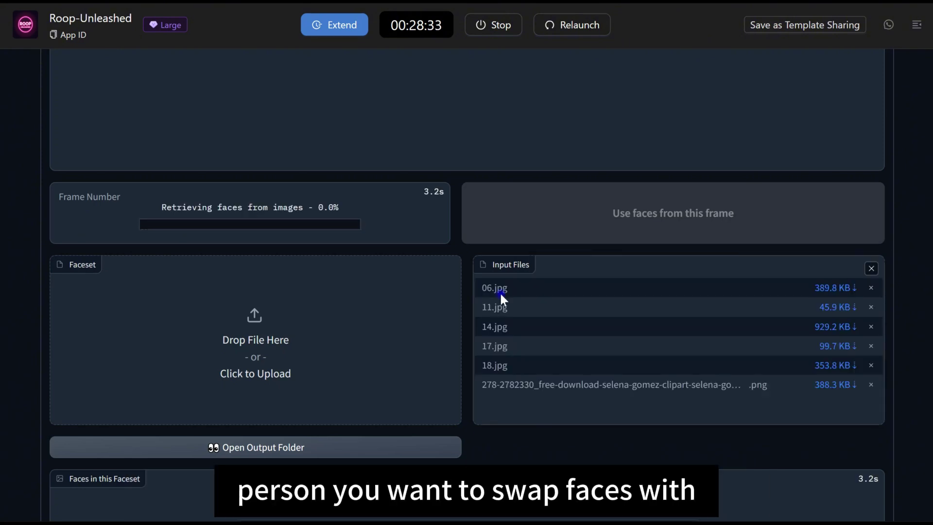
pyautogui.moveTo(496, 347); pyautogui.dragTo(500, 348)
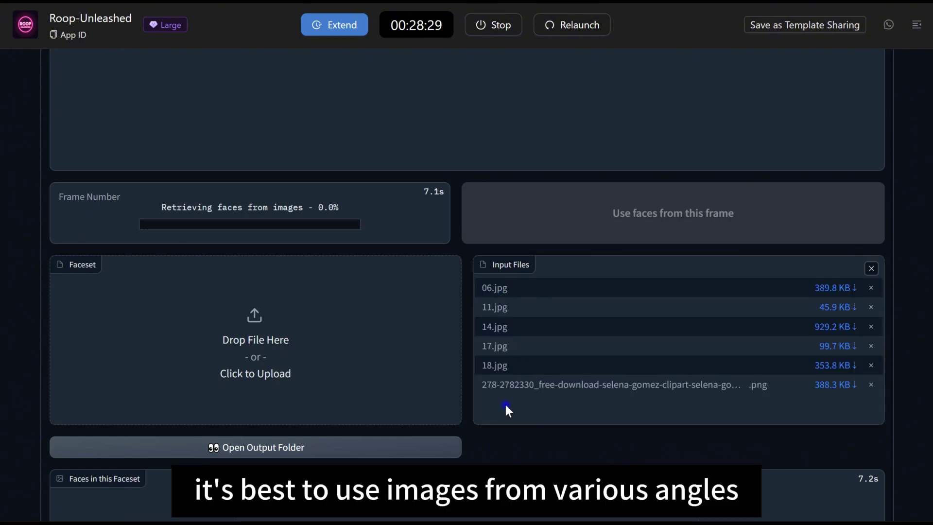
# Review the second through sixth faces, then save them as faceset.fsz
pyautogui.scroll(-3, 447, 438)
pyautogui.click(420, 414)
pyautogui.click(449, 417)
pyautogui.click(485, 416)
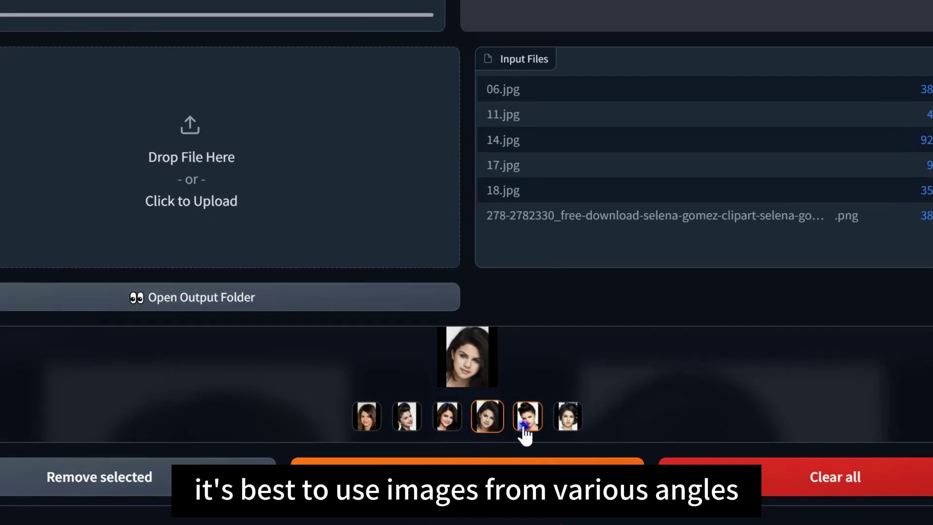
pyautogui.click(521, 417)
pyautogui.click(559, 416)
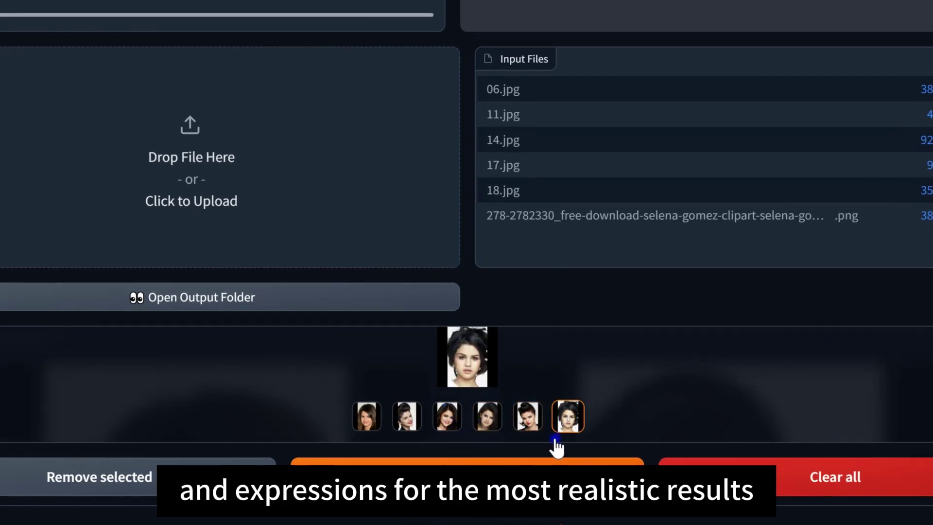
pyautogui.click(466, 485)
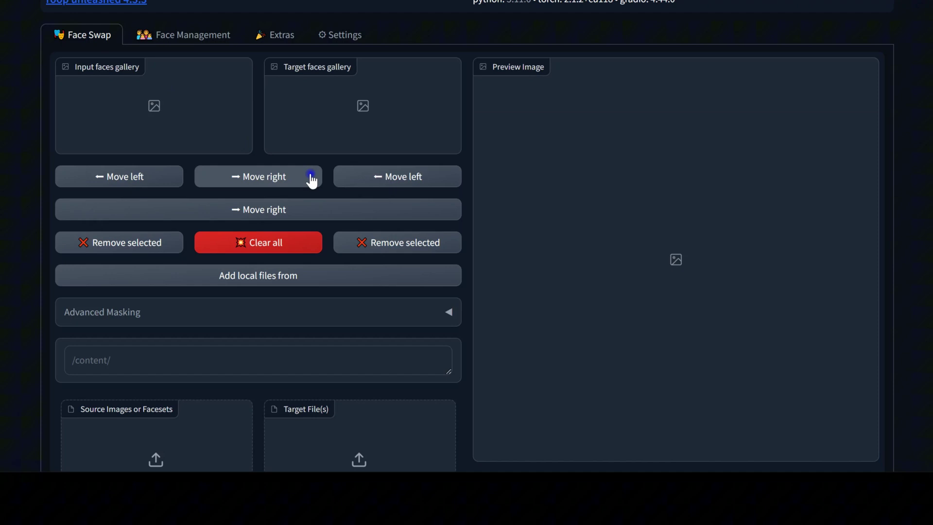
# Upload the target file for the faceset swap
pyautogui.scroll(-2, 262, 293)
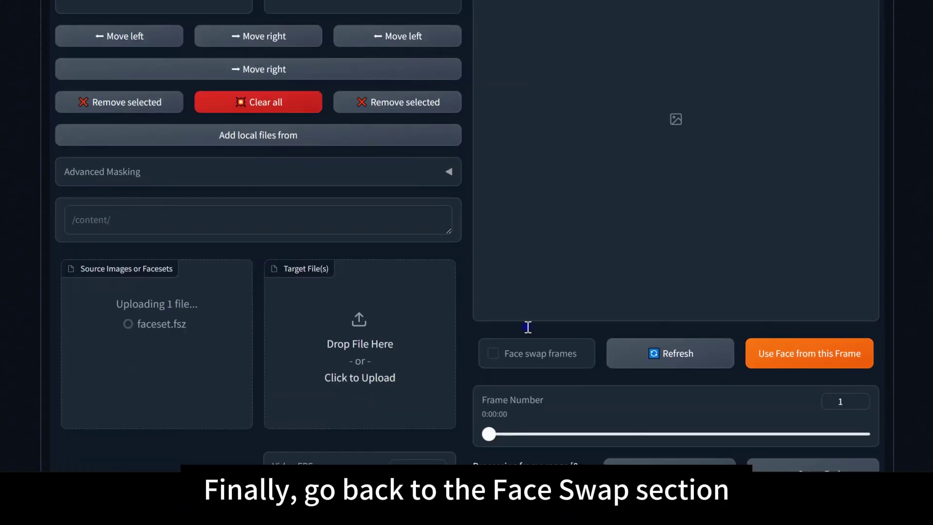
pyautogui.scroll(3, 223, 177)
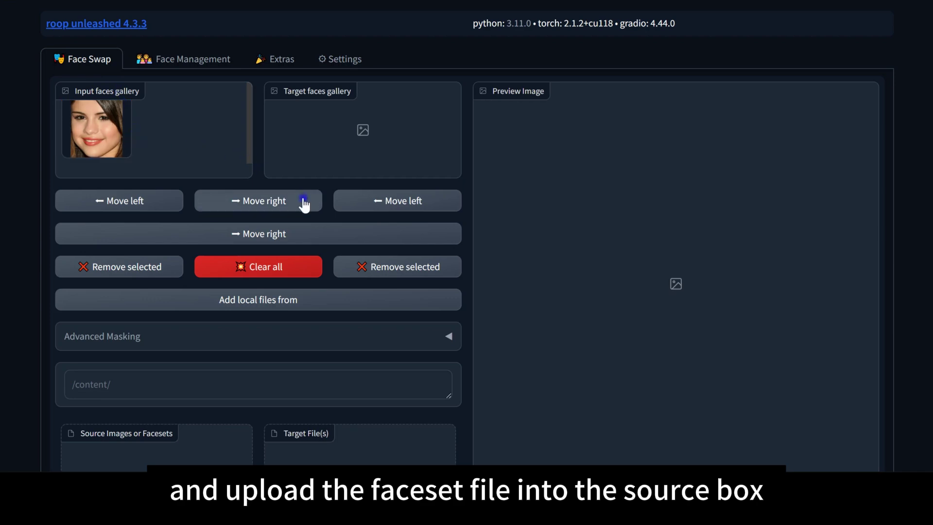
pyautogui.scroll(-4, 336, 231)
pyautogui.click(365, 314)
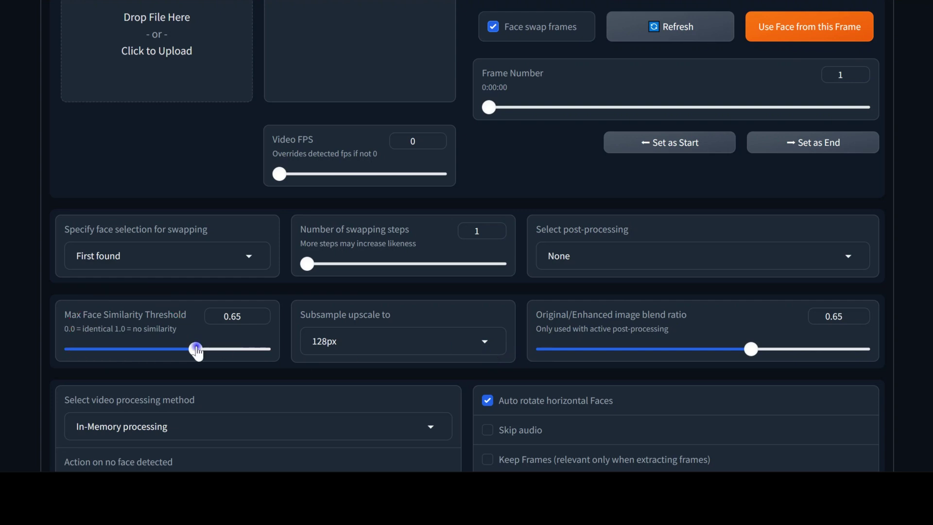
# Set similarity threshold to 0.397, GFPGAN post-processing and 512px subsample upscale
pyautogui.moveTo(197, 350); pyautogui.dragTo(146, 349)
pyautogui.scroll(-2, 823, 207)
pyautogui.click(847, 192)
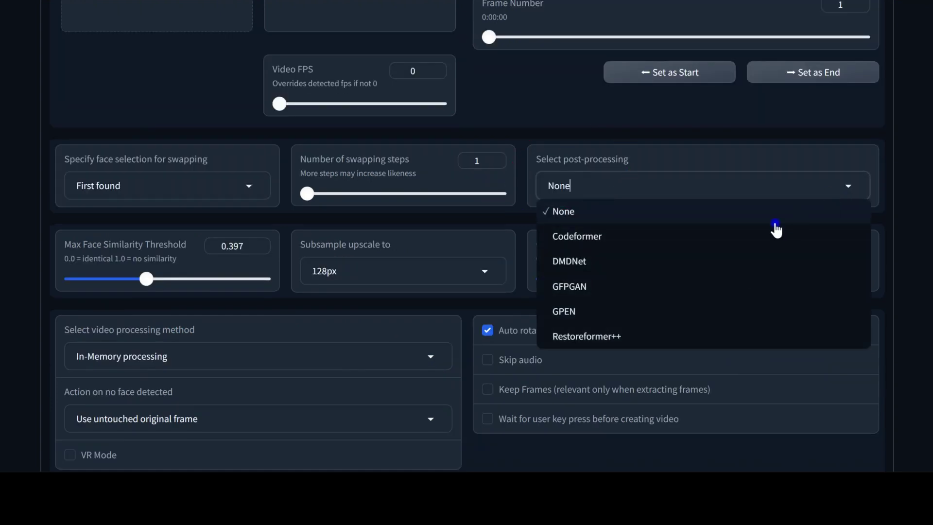
pyautogui.click(591, 291)
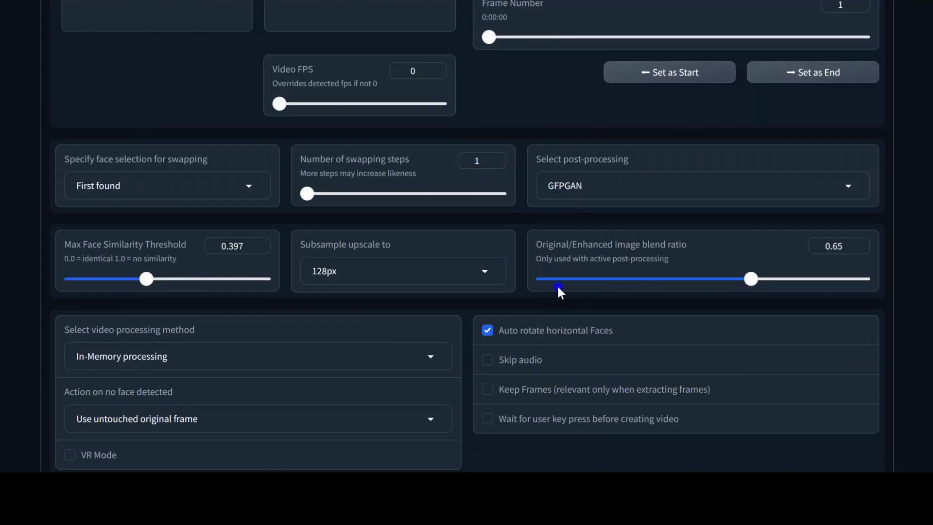
pyautogui.click(486, 270)
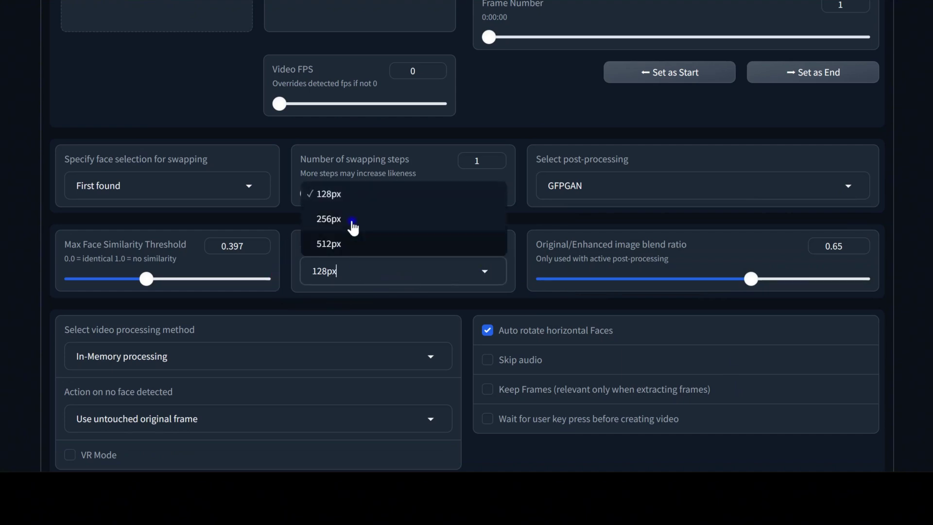
pyautogui.click(333, 243)
pyautogui.scroll(-4, 275, 337)
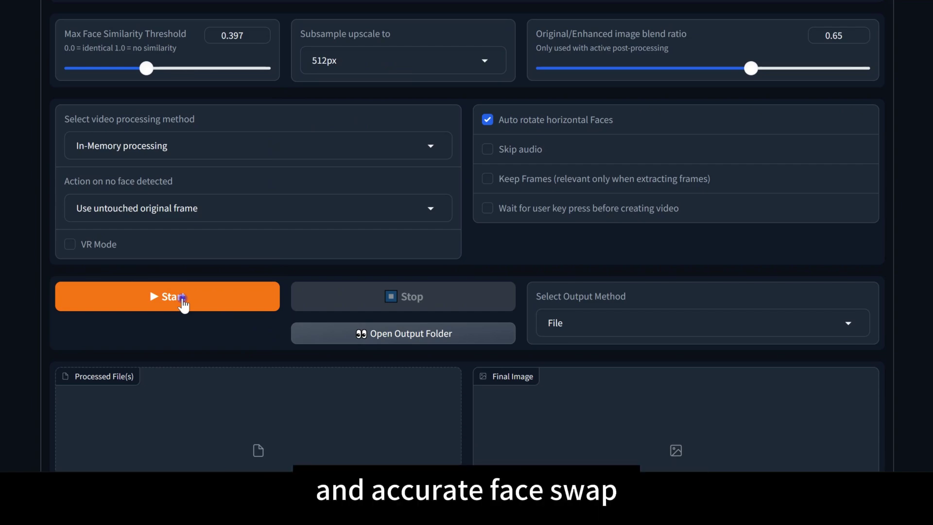
# Start the faceset swap, producing 5_18-20-11.png
pyautogui.click(182, 297)
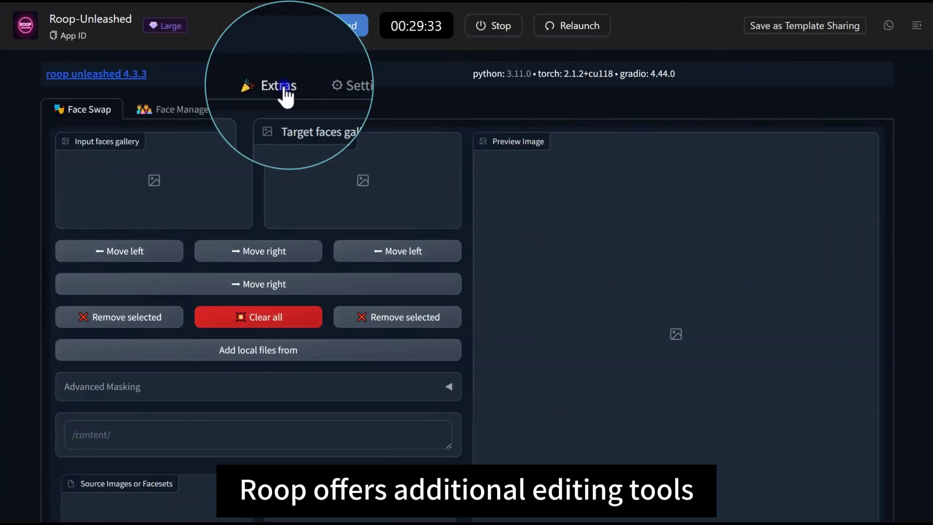
# On the Extras tab, choose the Filter Cartoon effect and the ESRGAN x4 enhancer
pyautogui.click(275, 110)
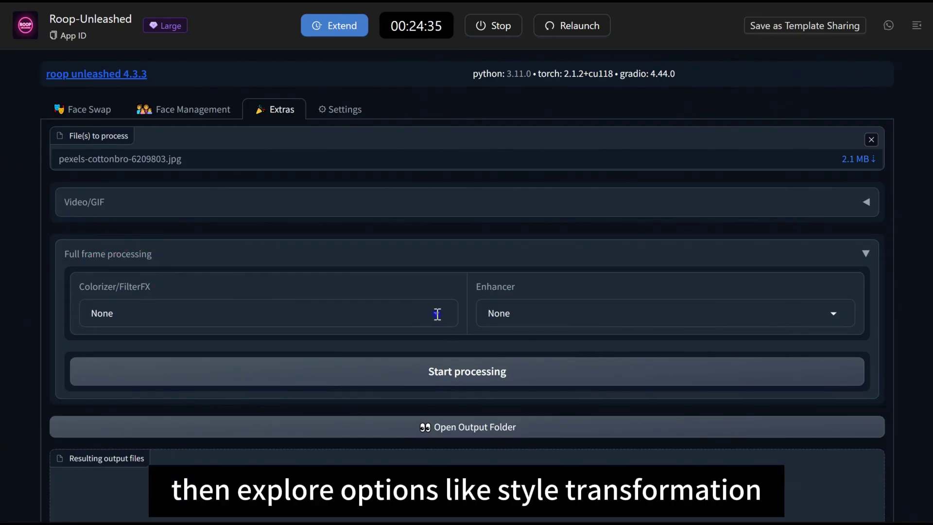
pyautogui.click(437, 313)
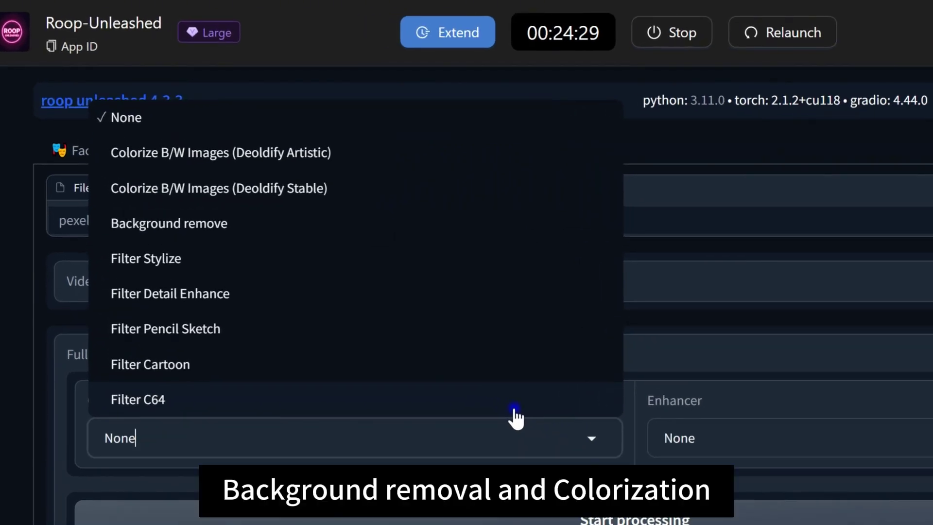
pyautogui.click(182, 368)
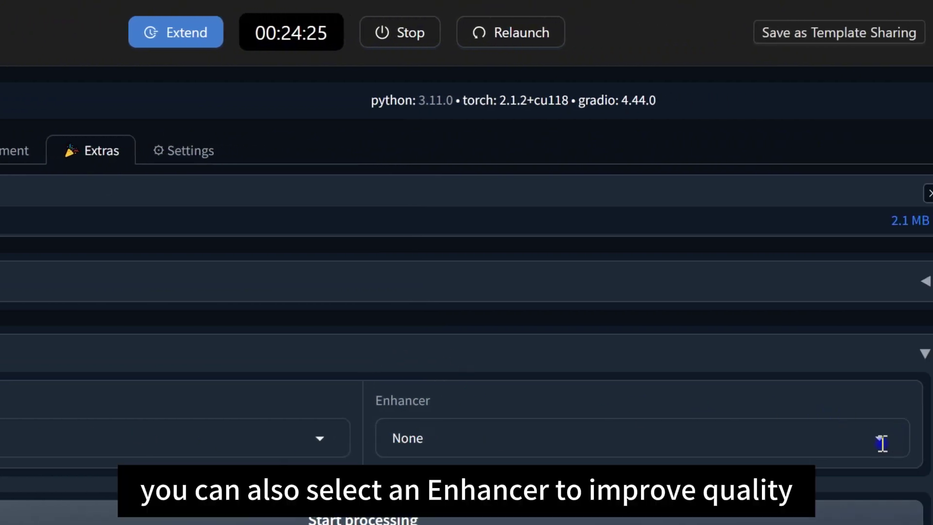
pyautogui.click(887, 443)
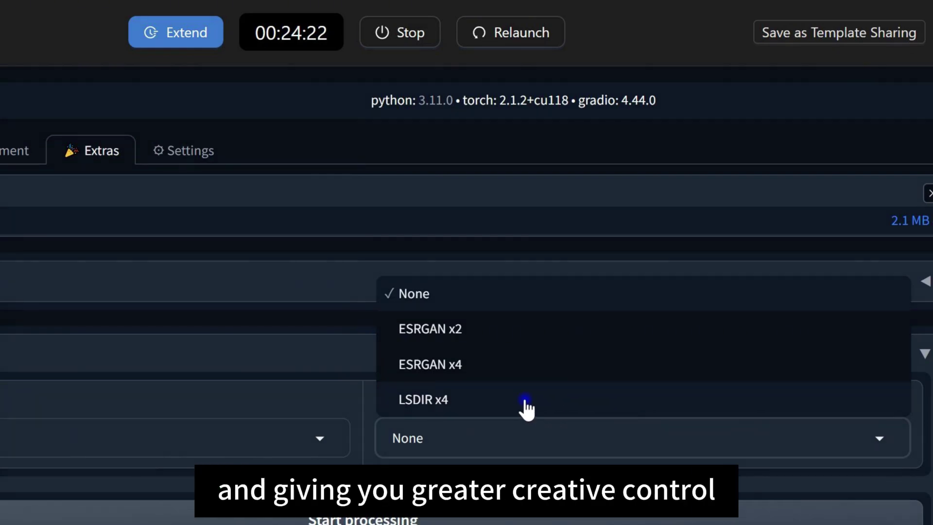
pyautogui.click(481, 367)
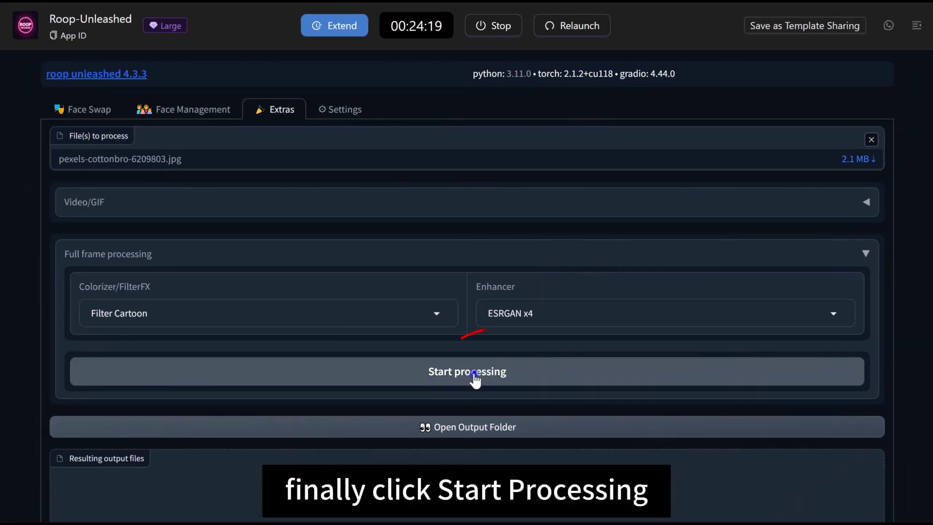
# Start full-frame processing of pexels-cottonbro-6209803.jpg with cartoon filter and ESRGAN x4
pyautogui.click(473, 374)
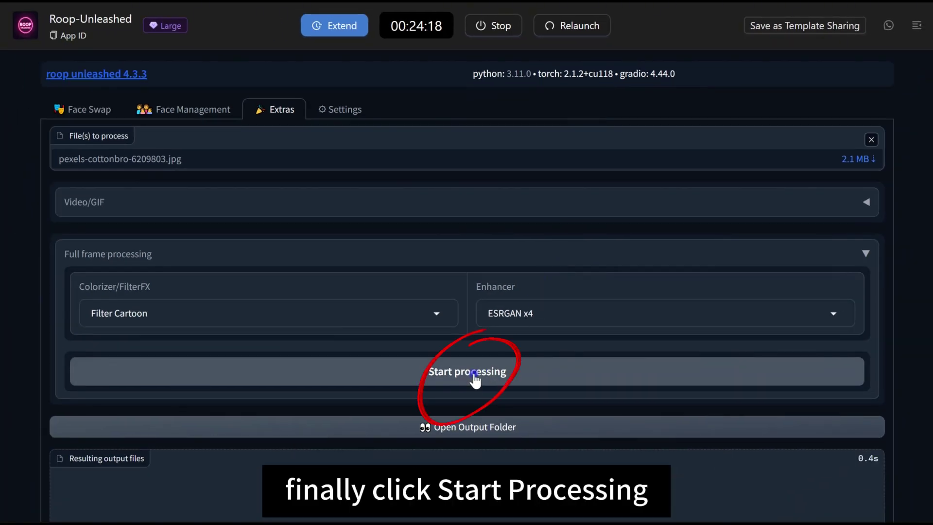